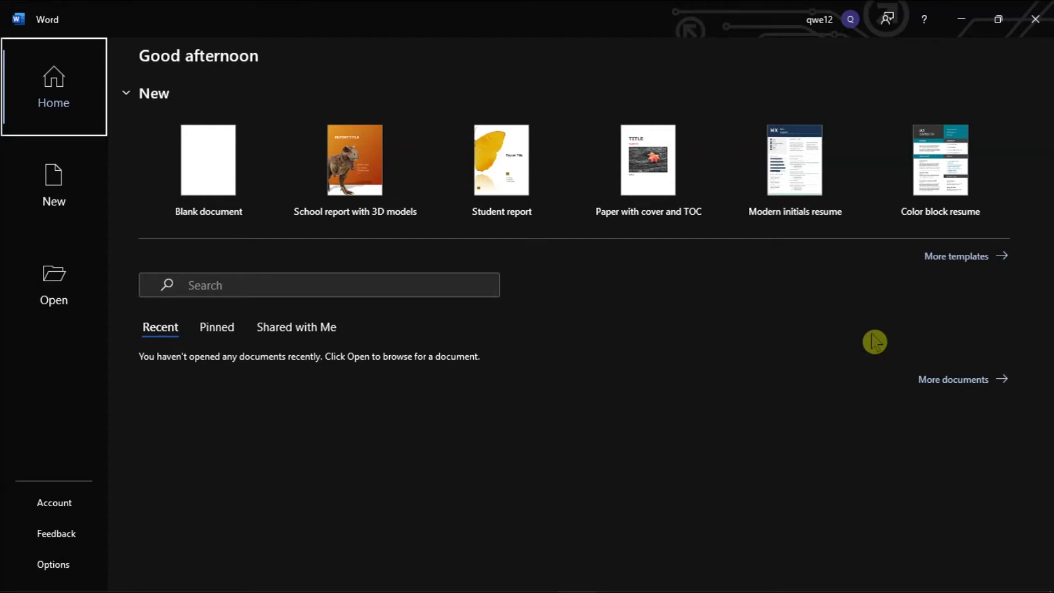
Search the online templates for 'resume' and create a document from the Polished resume template by MOO
click(63, 206)
scroll(306, 478, down, 3)
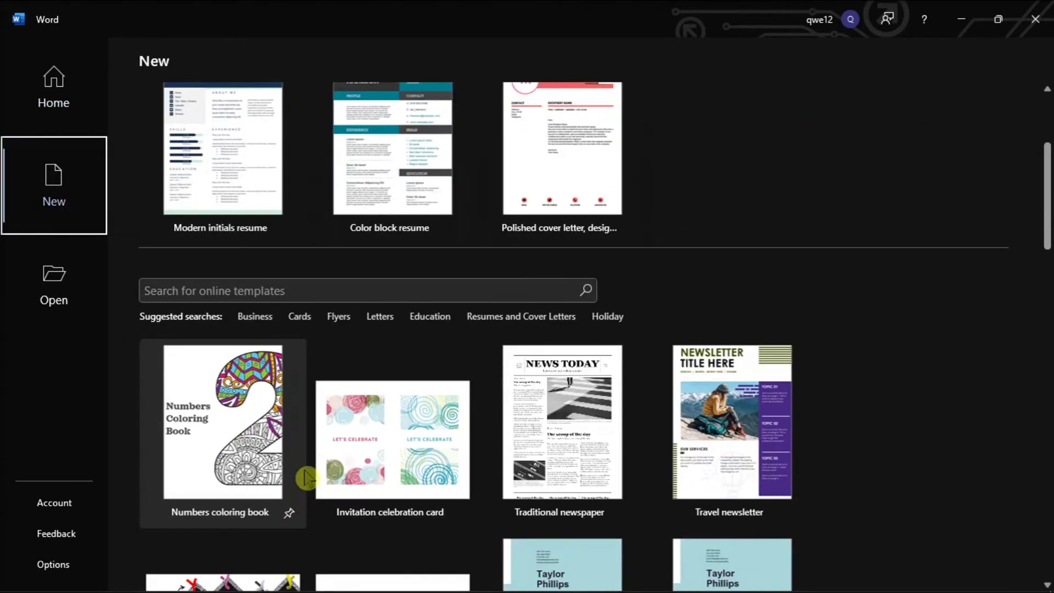
click(334, 290)
text(resu)
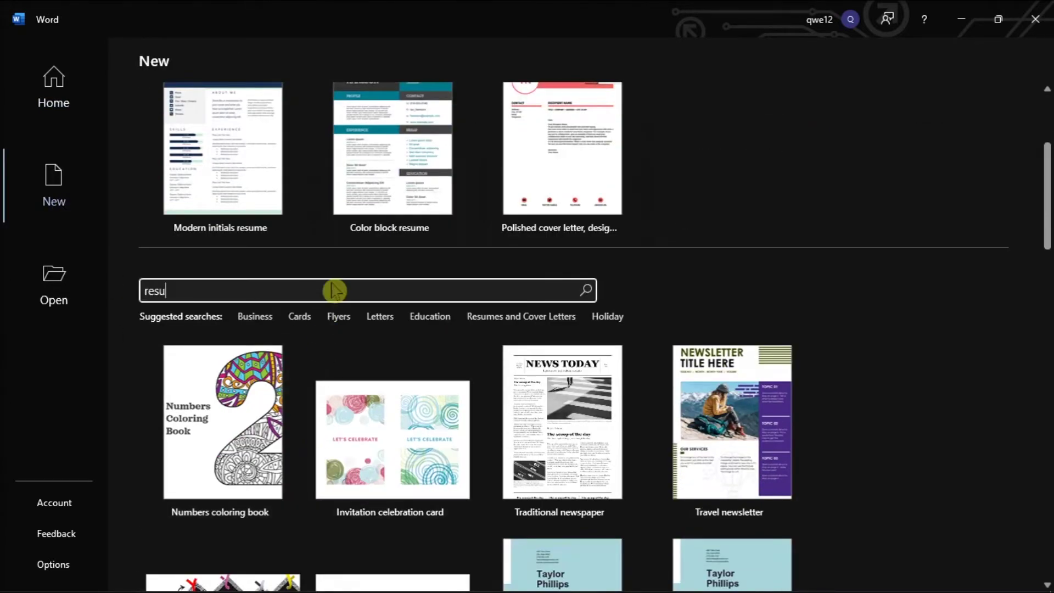
text(me)
key(Return)
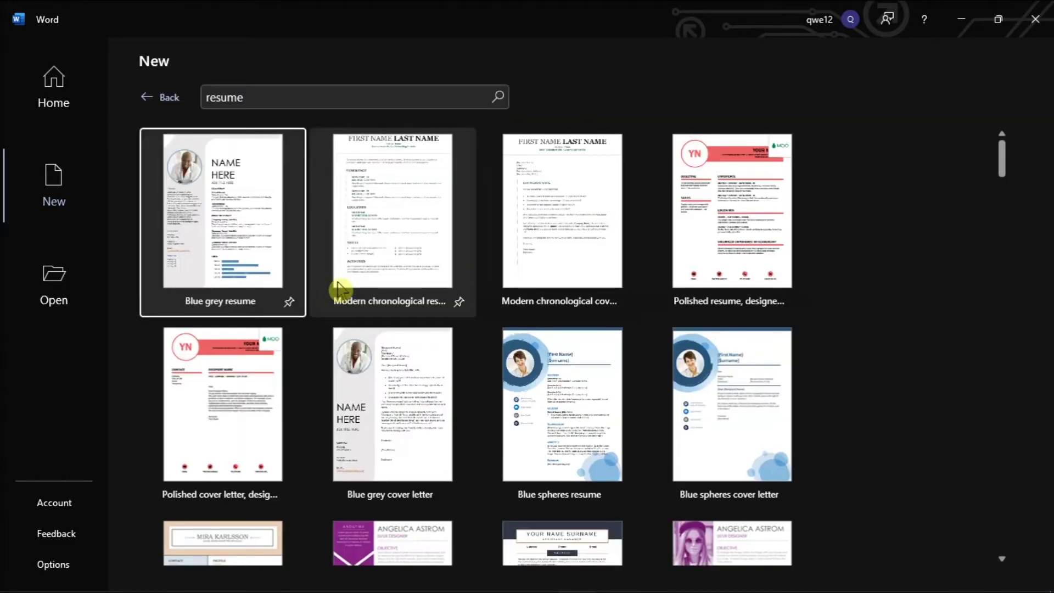
double_click(738, 266)
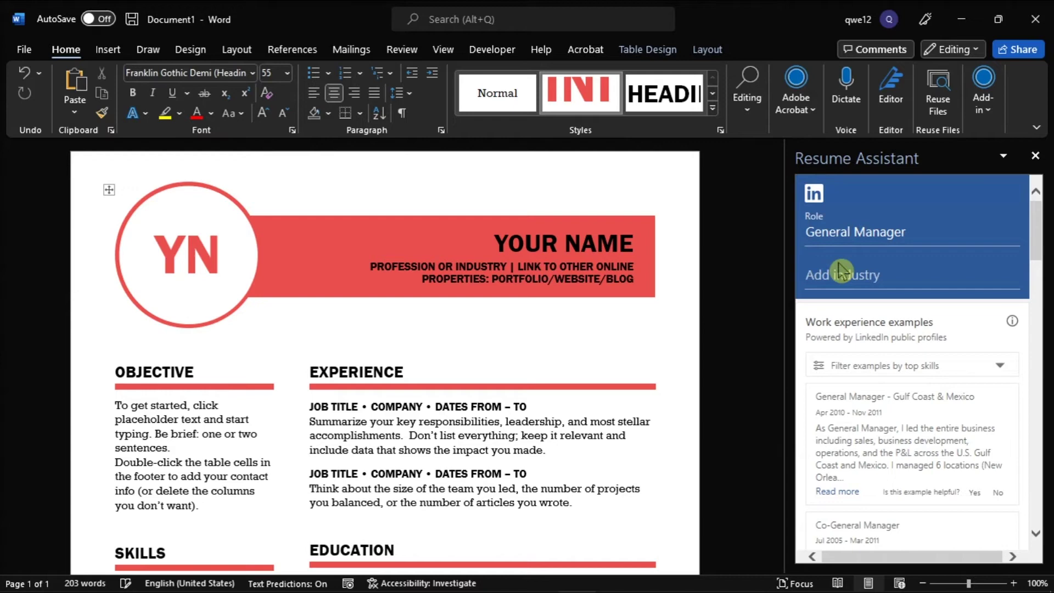
Browse further General Manager work experience examples in Resume Assistant, such as Co-General Manager
click(840, 272)
scroll(954, 269, down, 3)
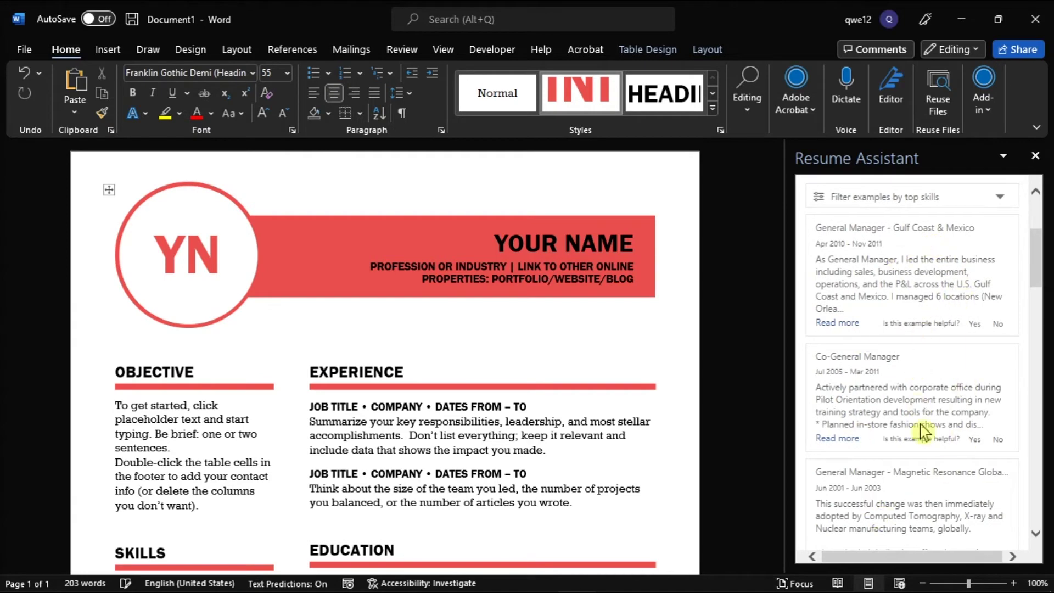
scroll(916, 405, down, 3)
scroll(929, 445, down, 2)
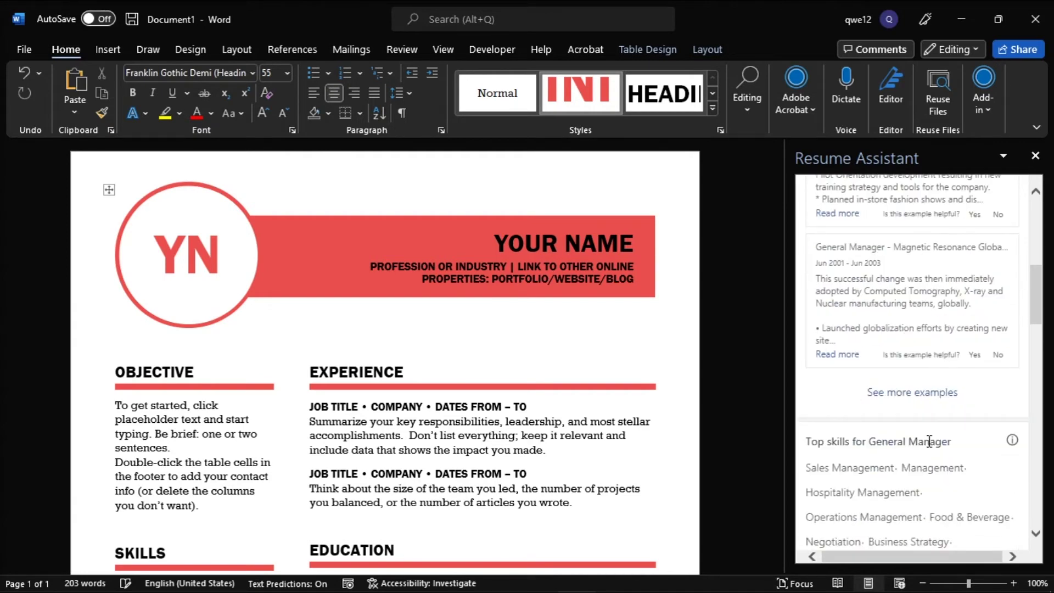
scroll(929, 442, down, 3)
scroll(929, 447, down, 2)
scroll(929, 448, down, 2)
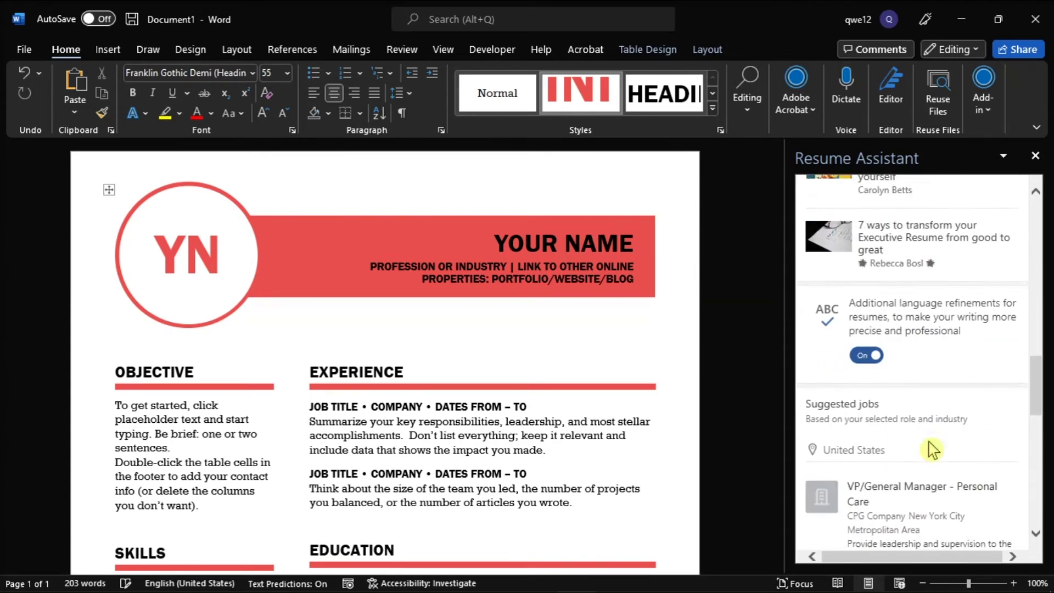
scroll(928, 447, down, 2)
scroll(929, 447, down, 2)
scroll(928, 448, up, 1)
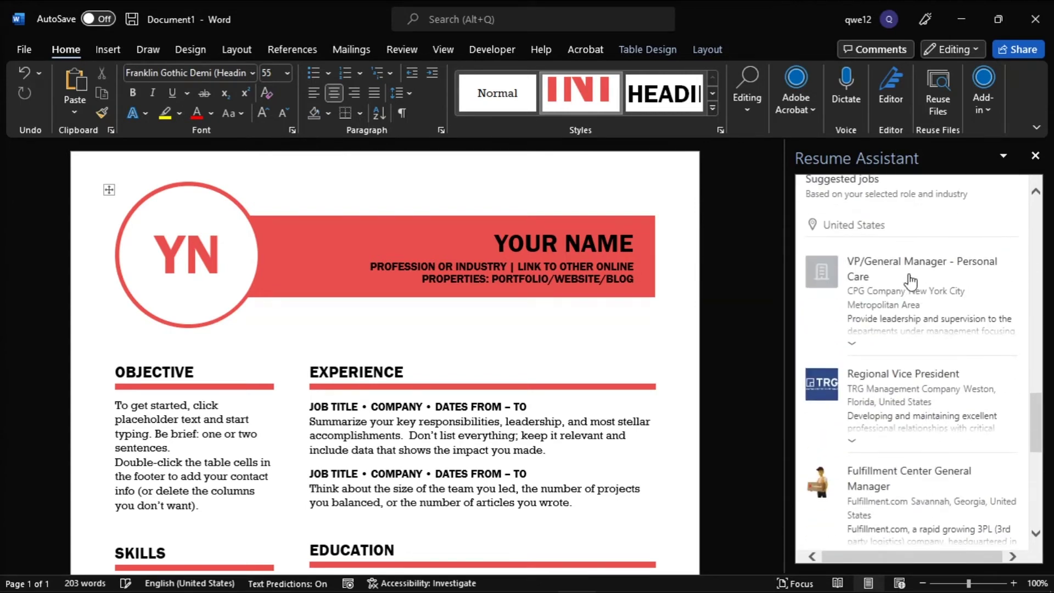
scroll(905, 463, down, 2)
scroll(905, 465, down, 3)
scroll(910, 467, down, 2)
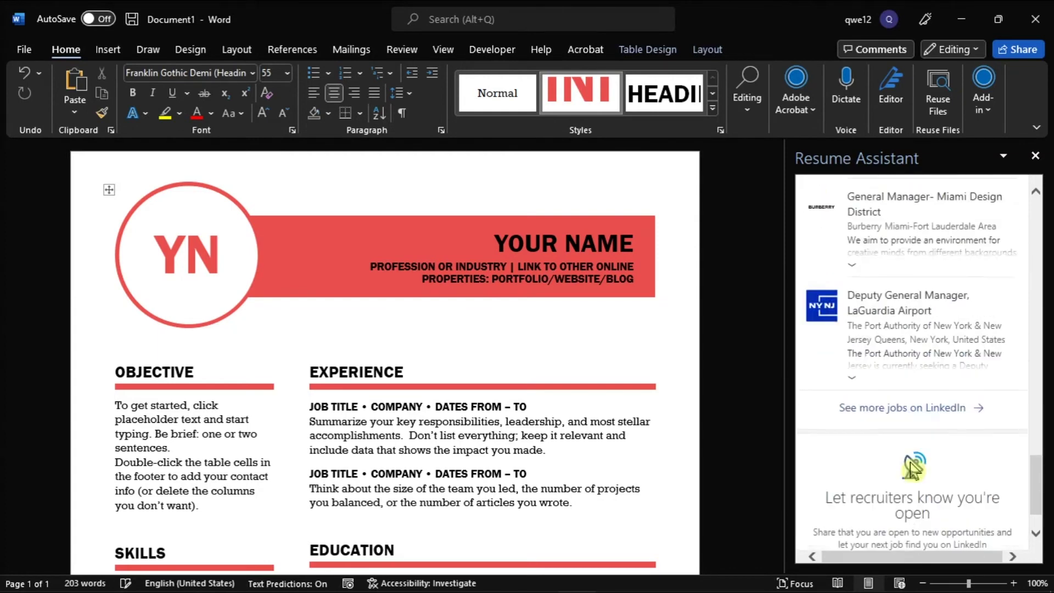
scroll(912, 466, up, 2)
scroll(912, 464, up, 1)
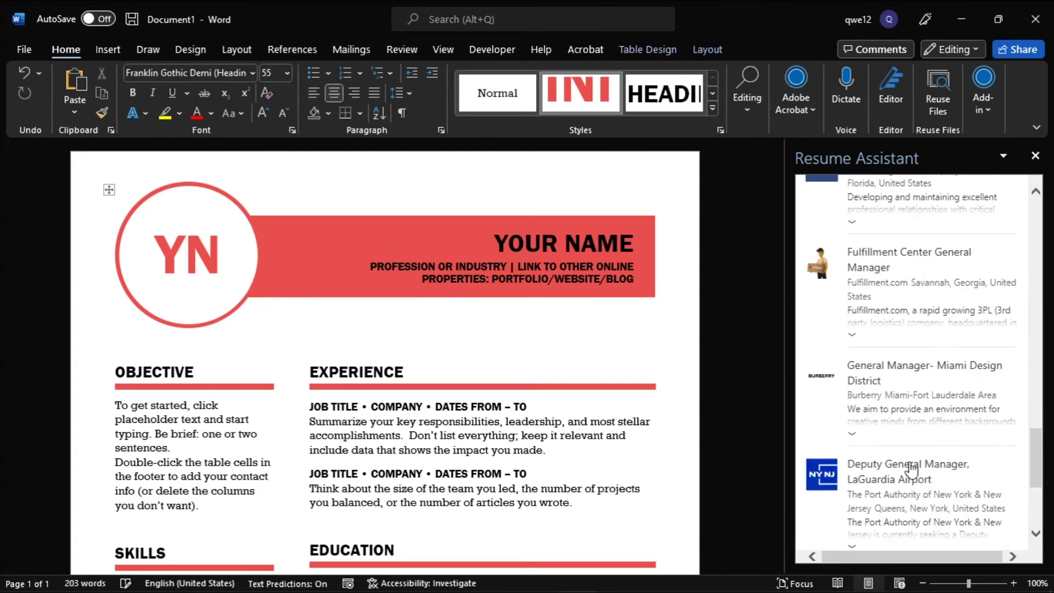
Expand the Burberry General Manager- Miami Design District suggested job and choose View job on LinkedIn
click(911, 372)
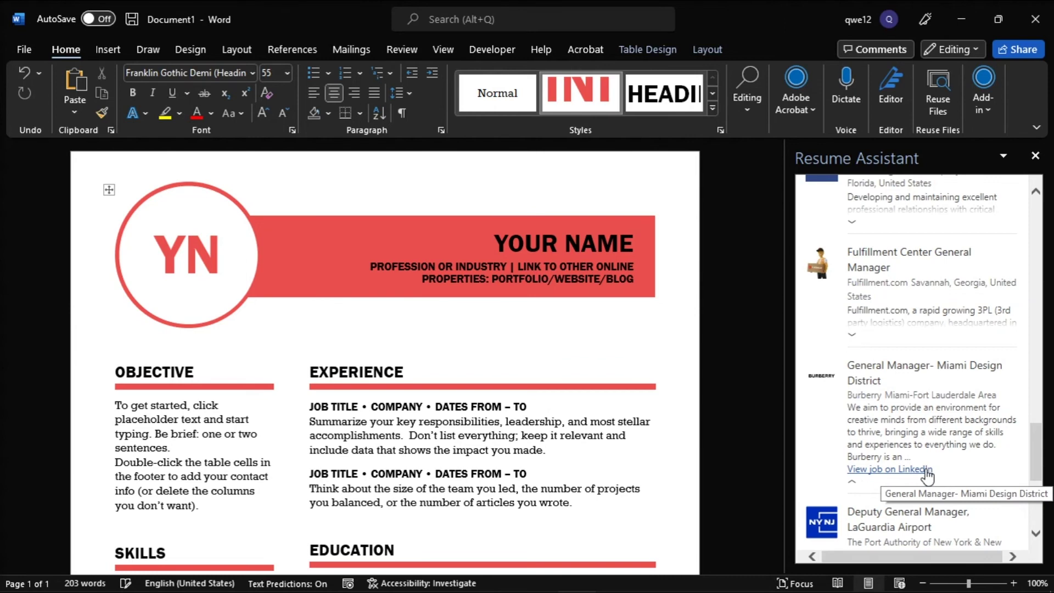
click(928, 475)
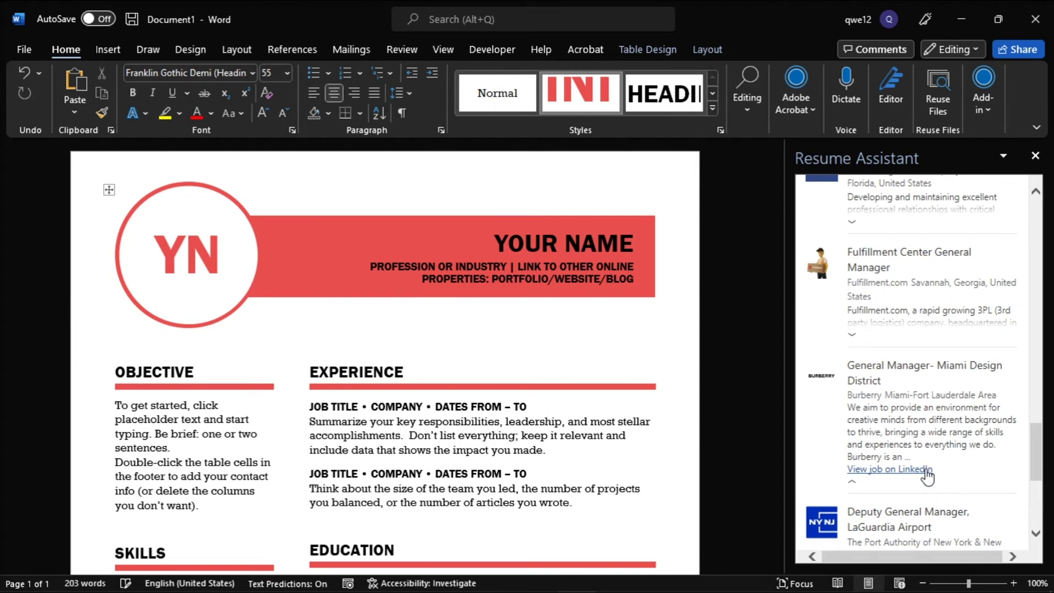